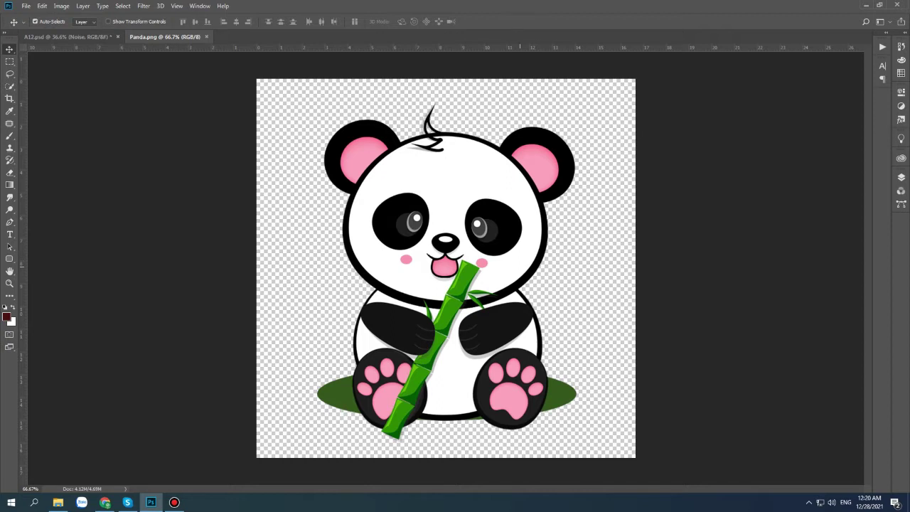
Step: Resize the panda image to 10 cm wide with constrained proportions, giving 283 × 283 px
left_click_drag(519, 235, 502, 236)
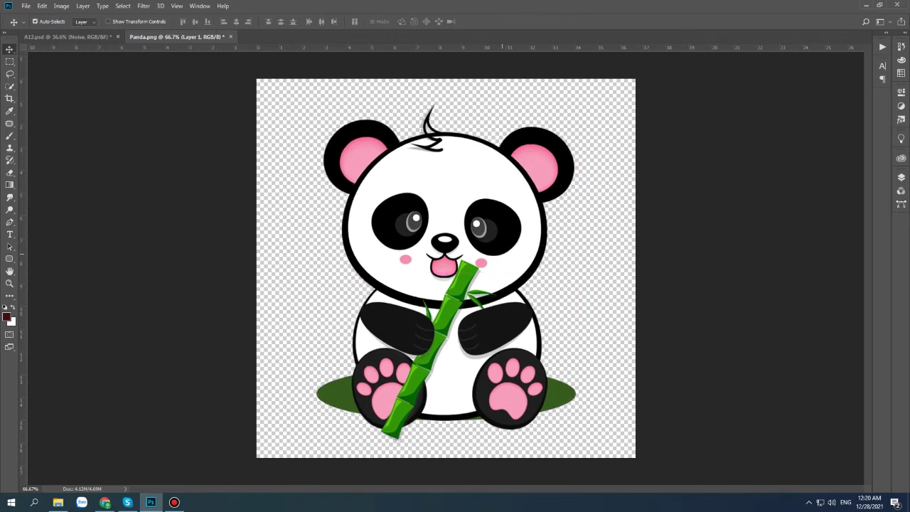
key("ctrl")
key("ctrl+alt+i")
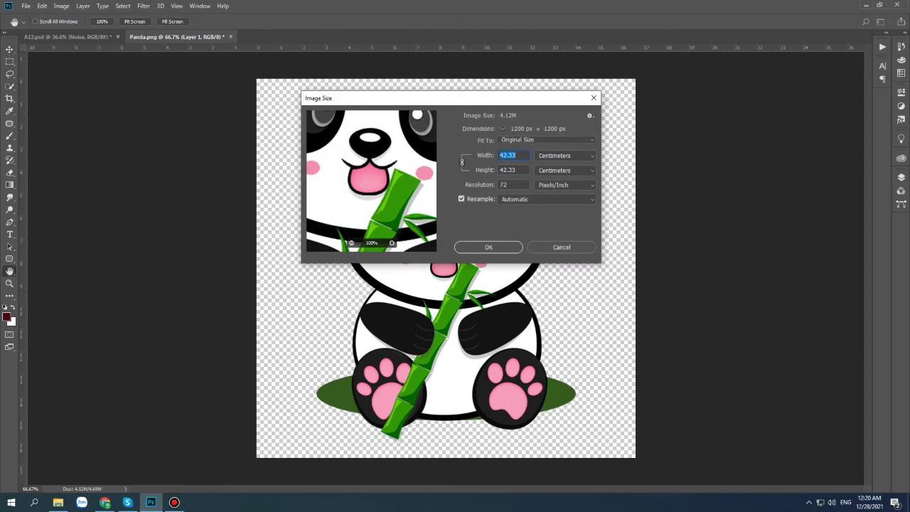
left_click_drag(369, 177, 380, 185)
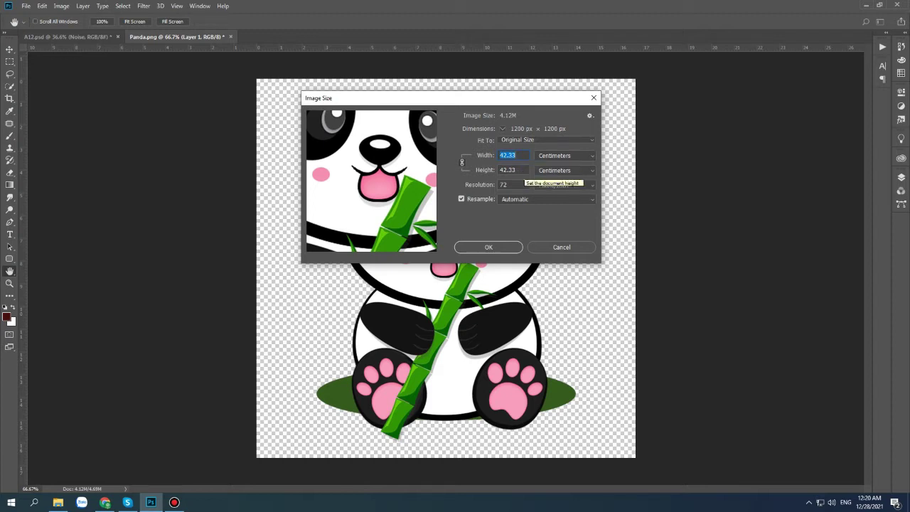
type("10")
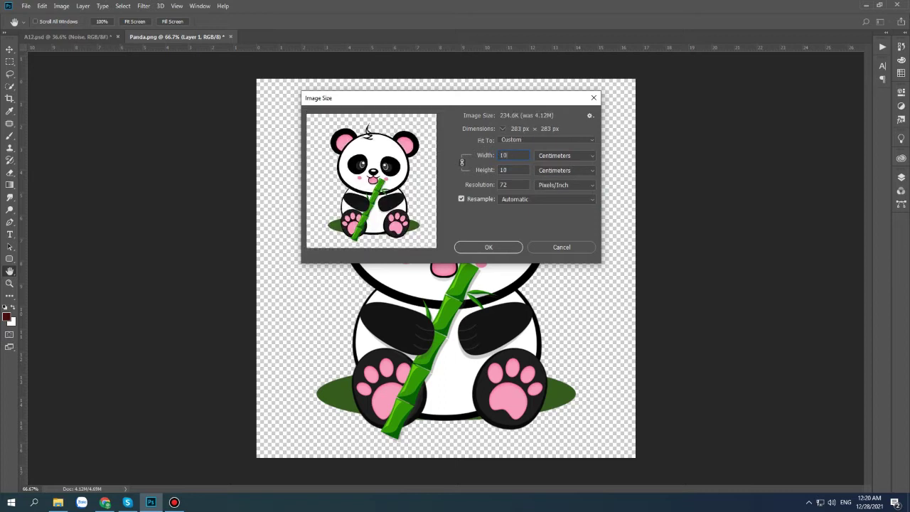
left_click(489, 247)
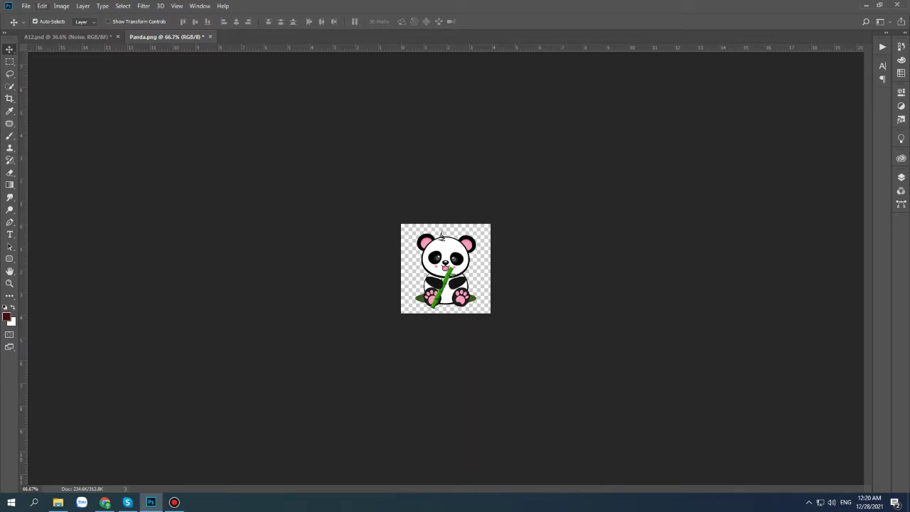
Step: Define the resized panda image as a pattern named 'Panda'
key("alt+e")
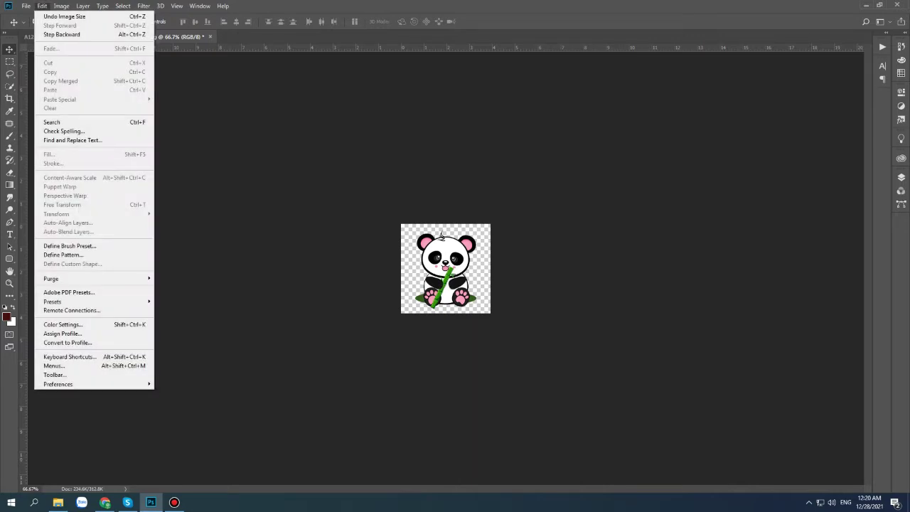
key("d")
key("d")
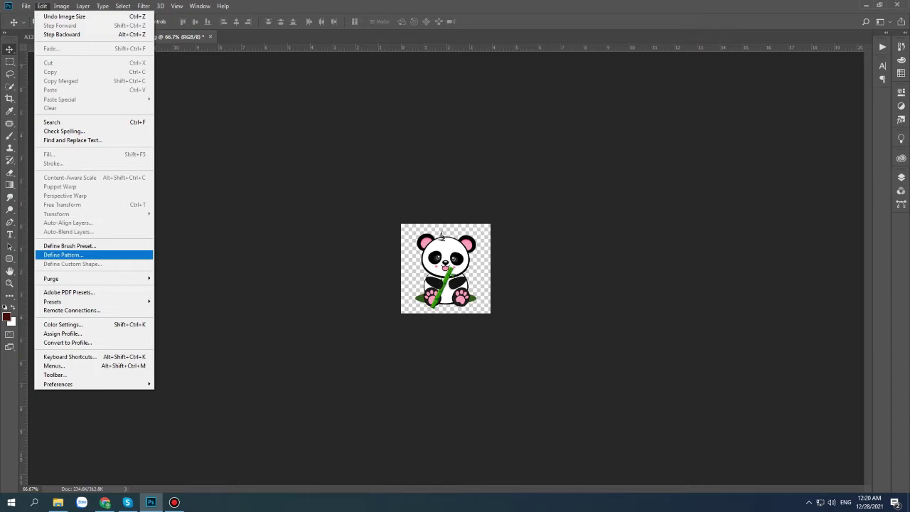
key("Return")
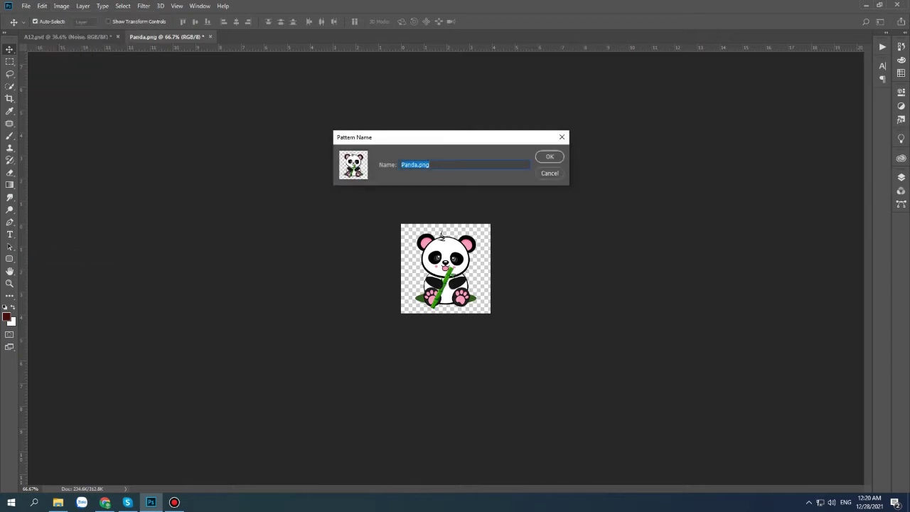
type("Pand")
type("a")
left_click(549, 156)
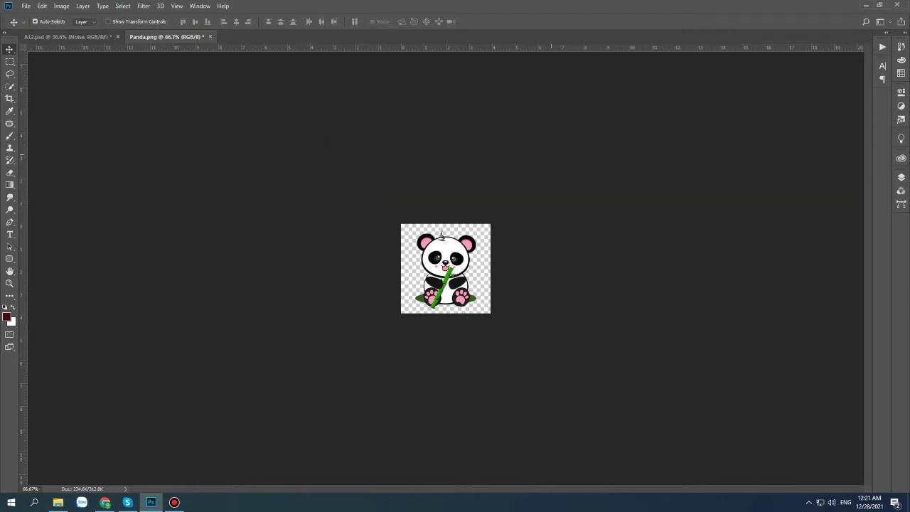
Step: Create a new blank white 2048 × 1024 px document from the recent preset
left_click(34, 22)
key("ctrl+n")
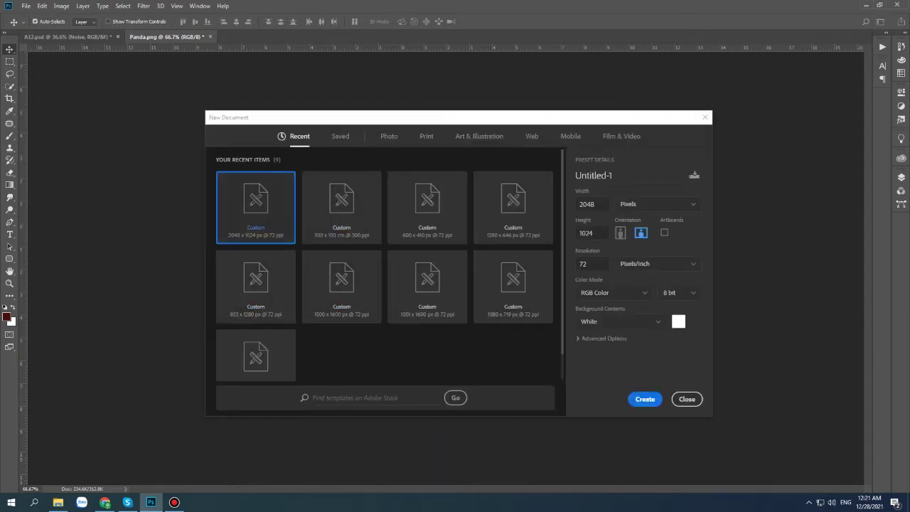
left_click(645, 398)
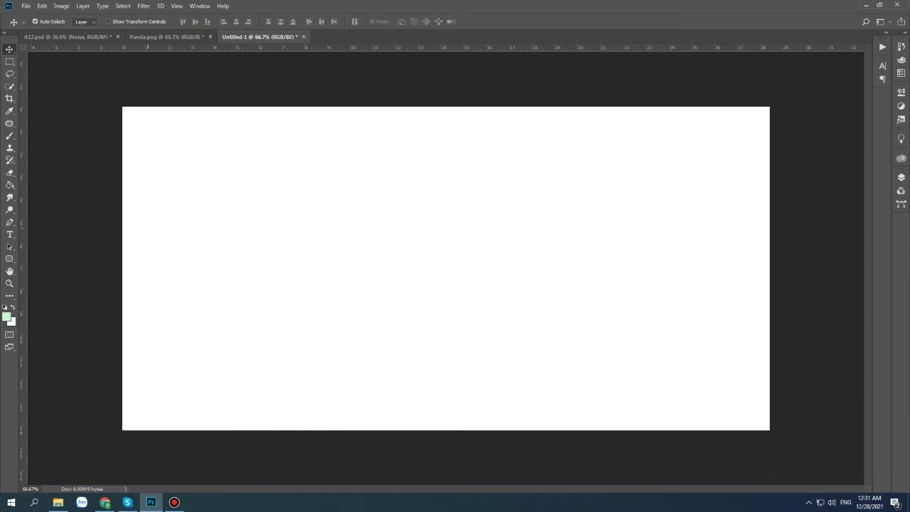
key("alt+e")
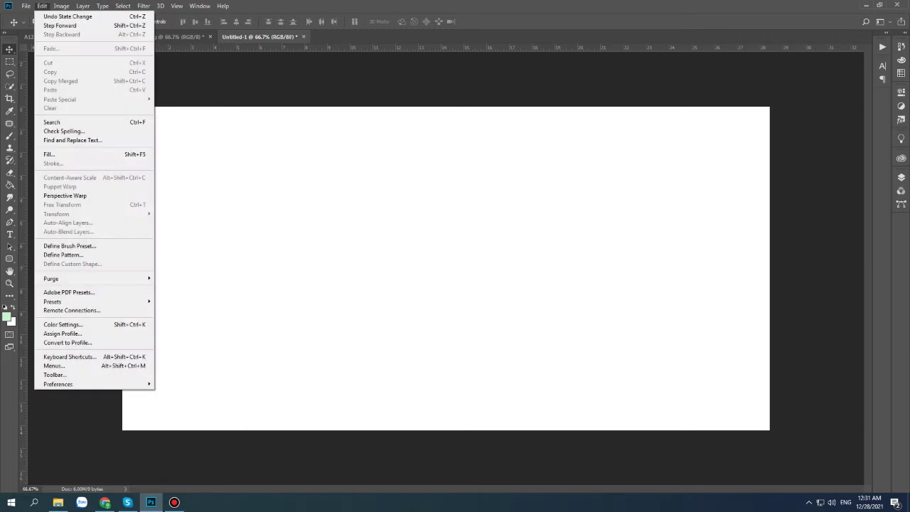
key("l")
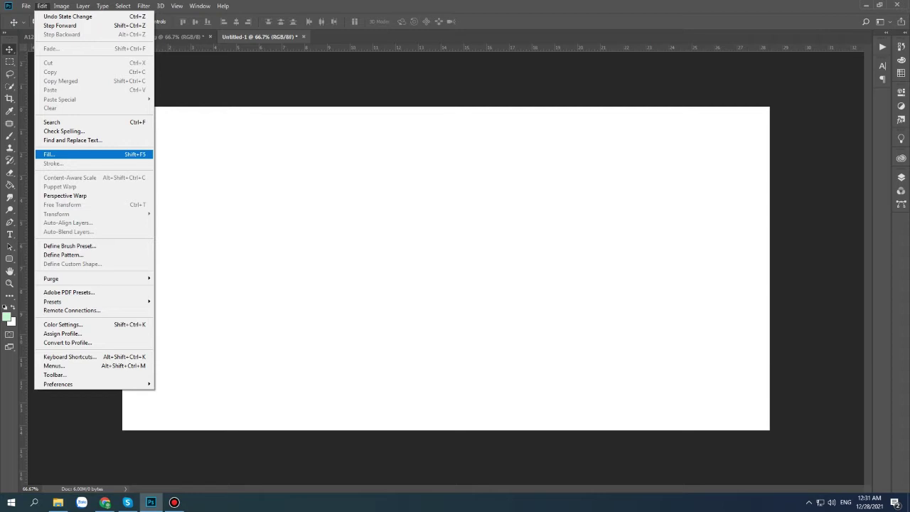
key("Return")
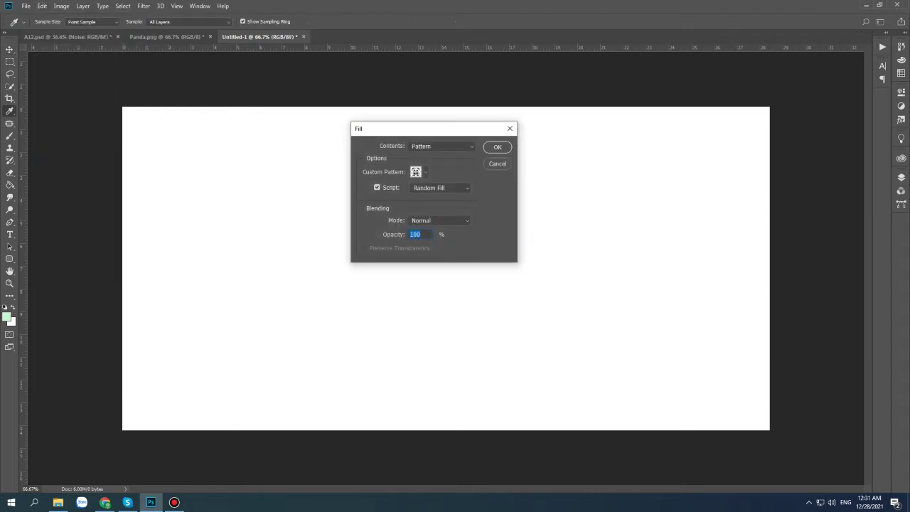
left_click_drag(398, 128, 354, 158)
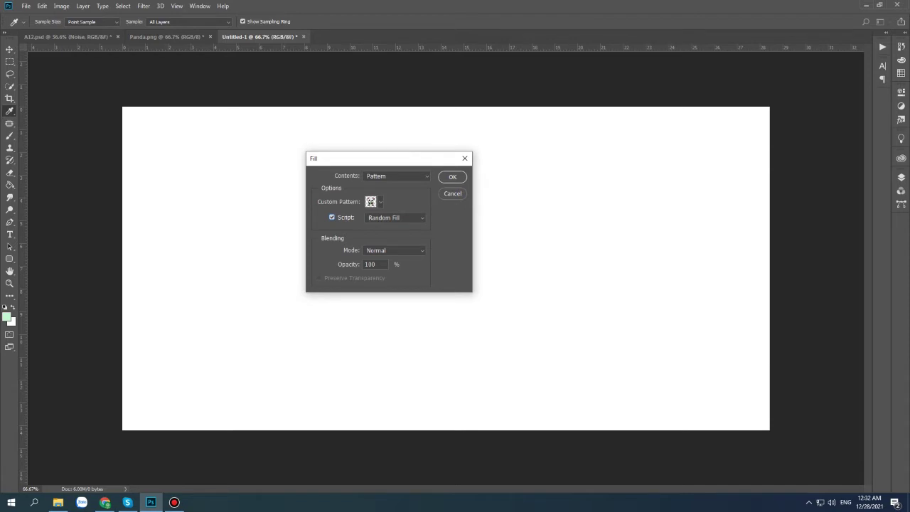
left_click(331, 216)
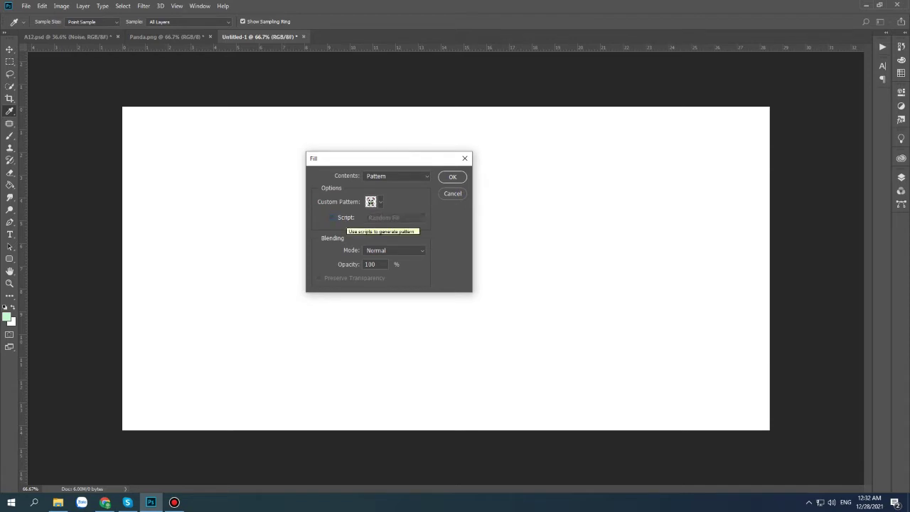
left_click(395, 175)
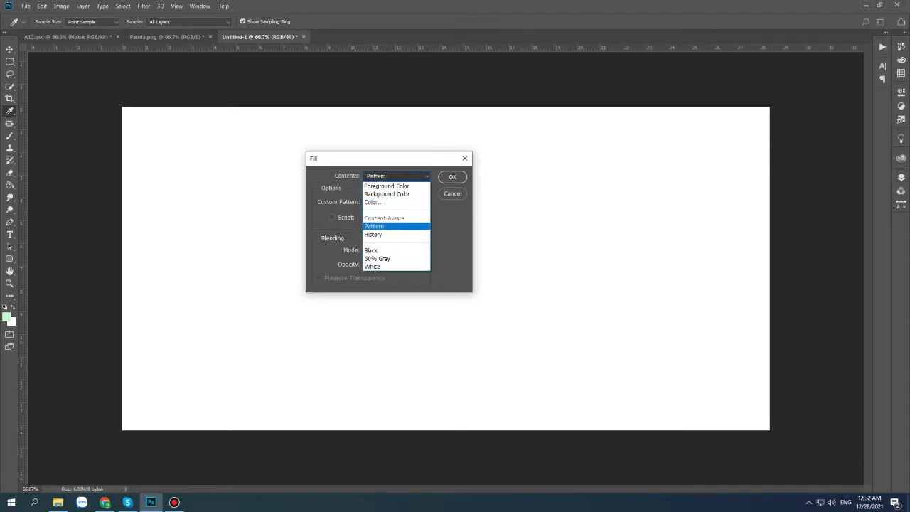
left_click(384, 226)
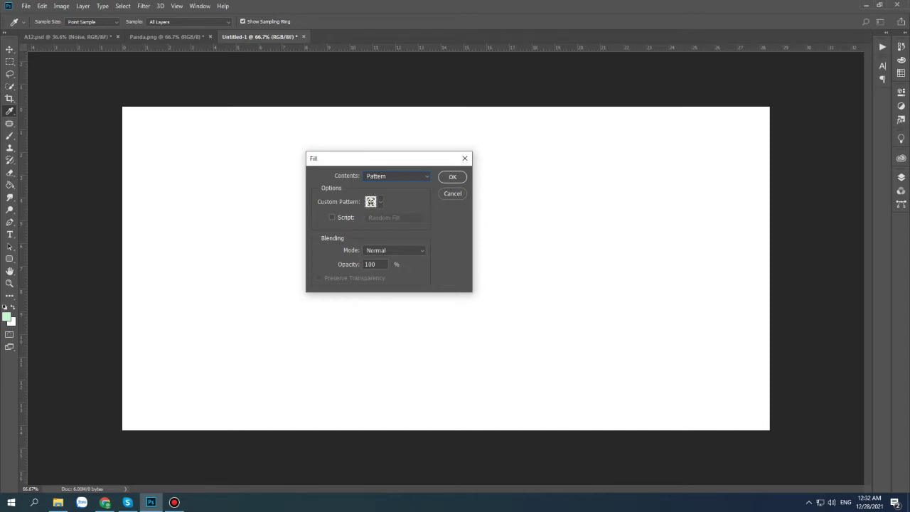
key("Return")
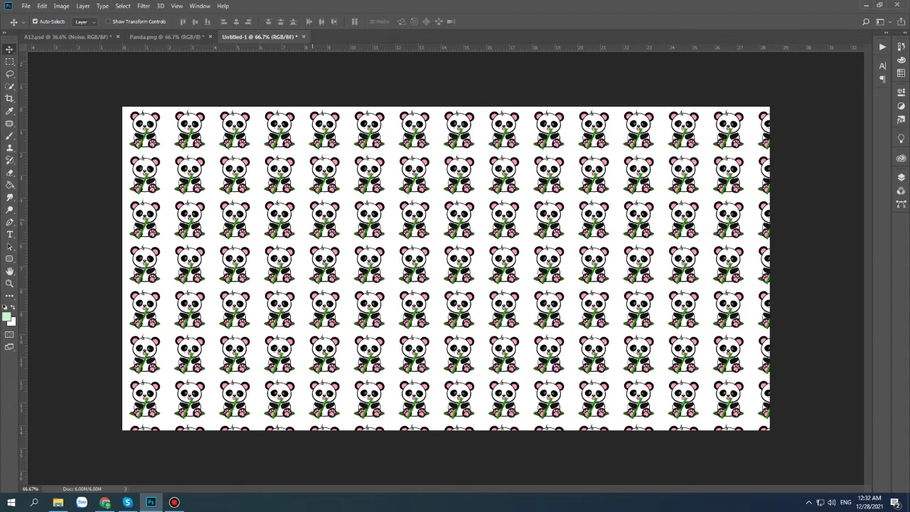
key("ctrl+z")
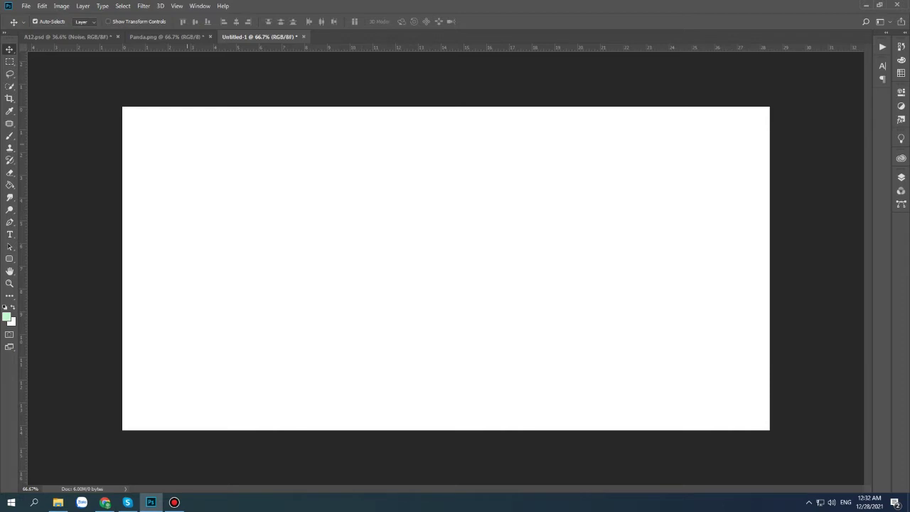
Step: Fill the blank canvas with Pattern contents using the Random Fill script
left_click(42, 6)
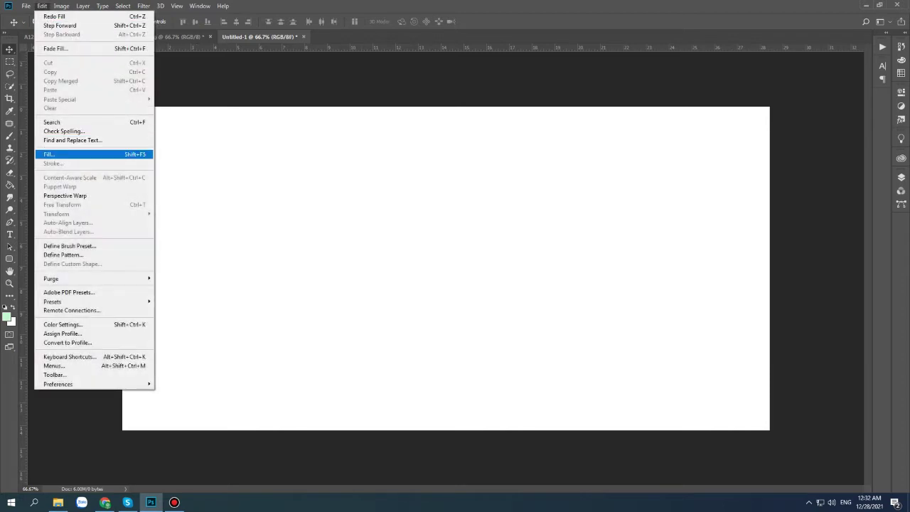
left_click(50, 154)
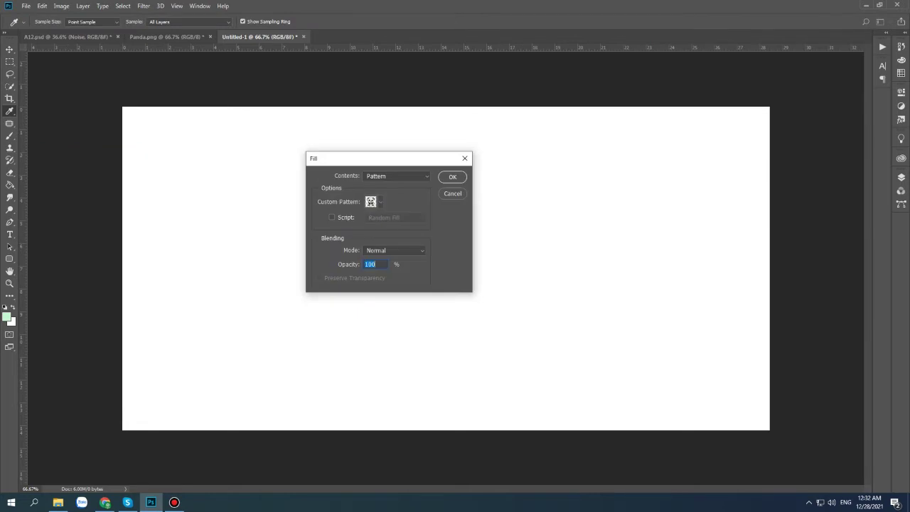
left_click(331, 216)
left_click(396, 218)
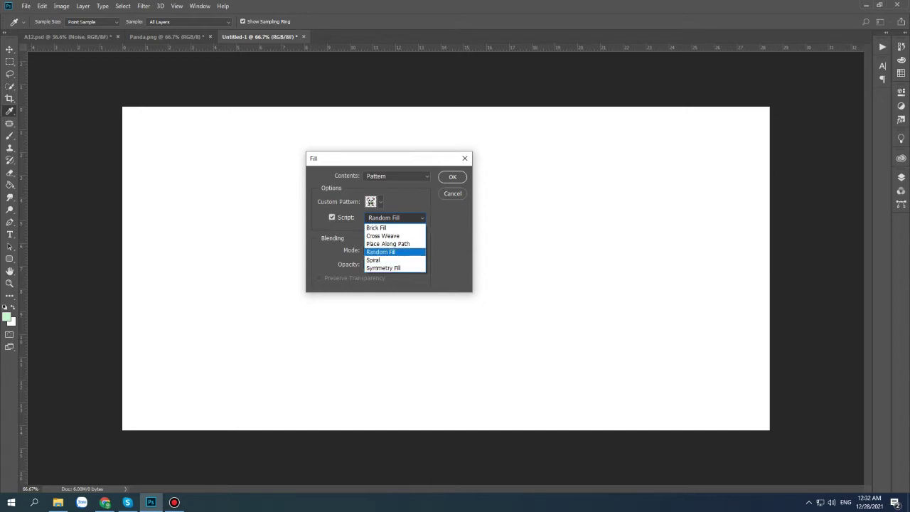
key("Return")
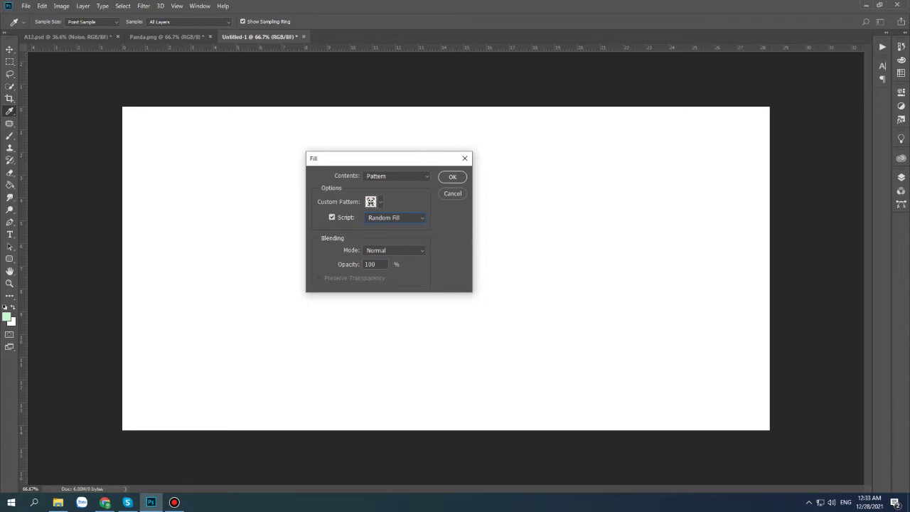
key("Return")
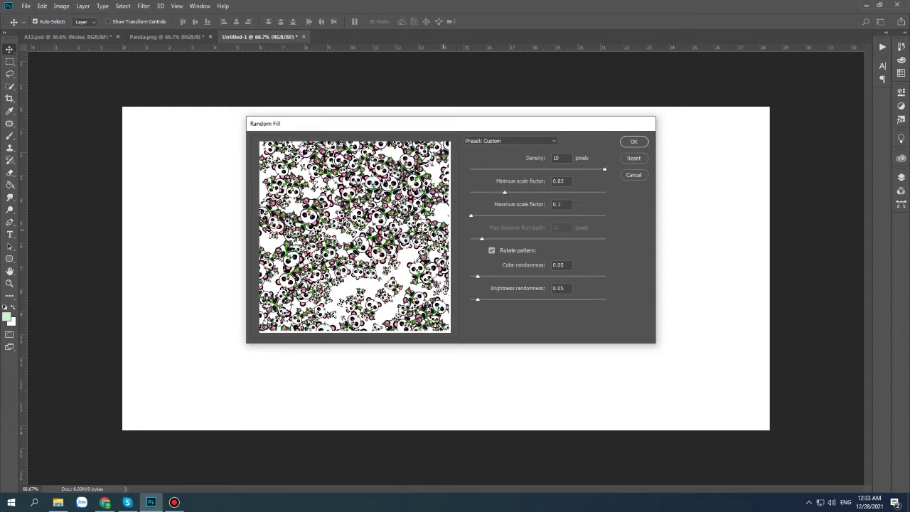
Step: Set Random Fill density to 10, minimum scale 0.91 and maximum scale 0.69
type("6.1")
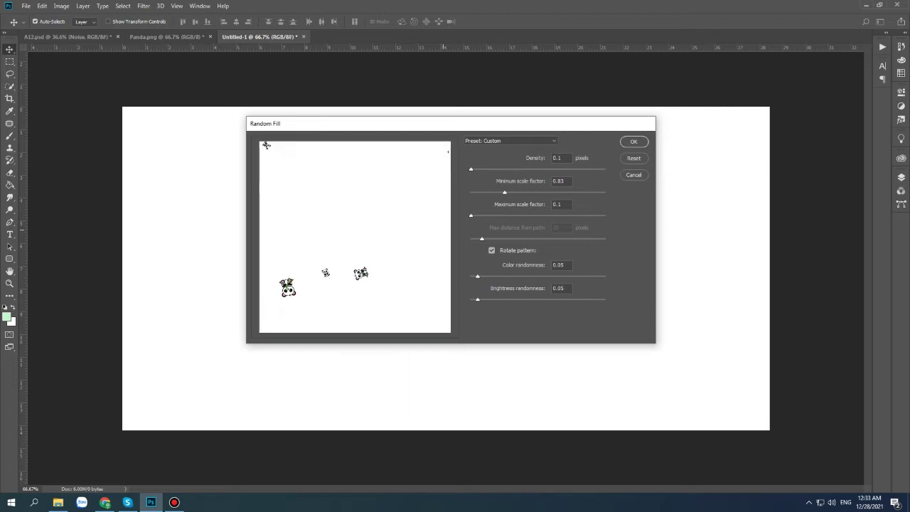
type("0.1")
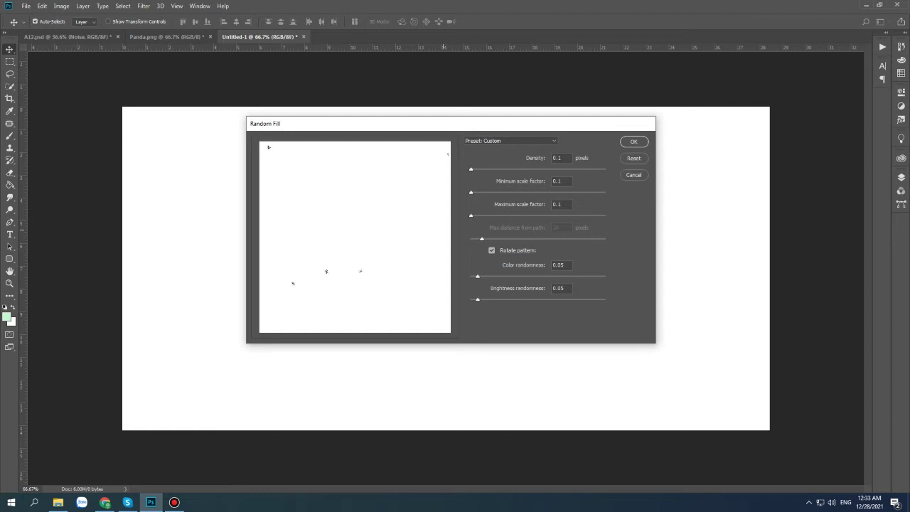
left_click_drag(470, 170, 474, 169)
left_click_drag(581, 169, 604, 168)
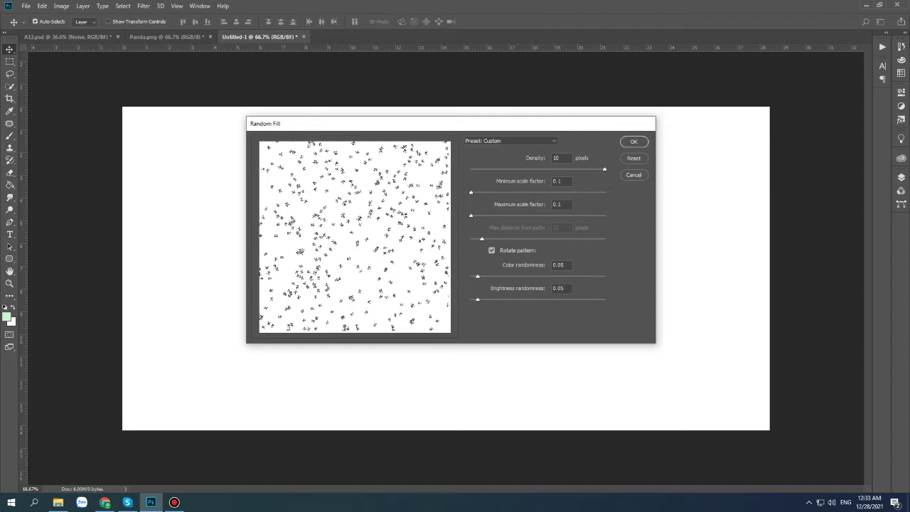
left_click_drag(470, 192, 476, 192)
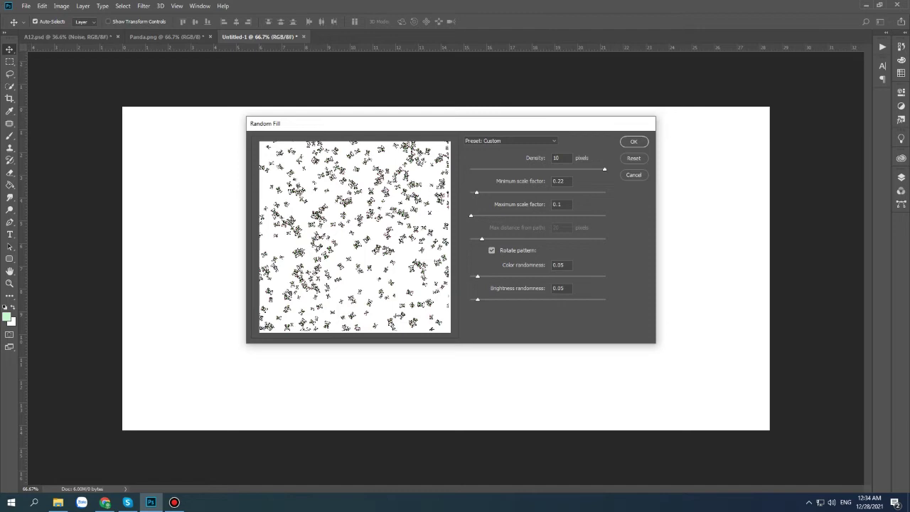
left_click_drag(477, 191, 508, 192)
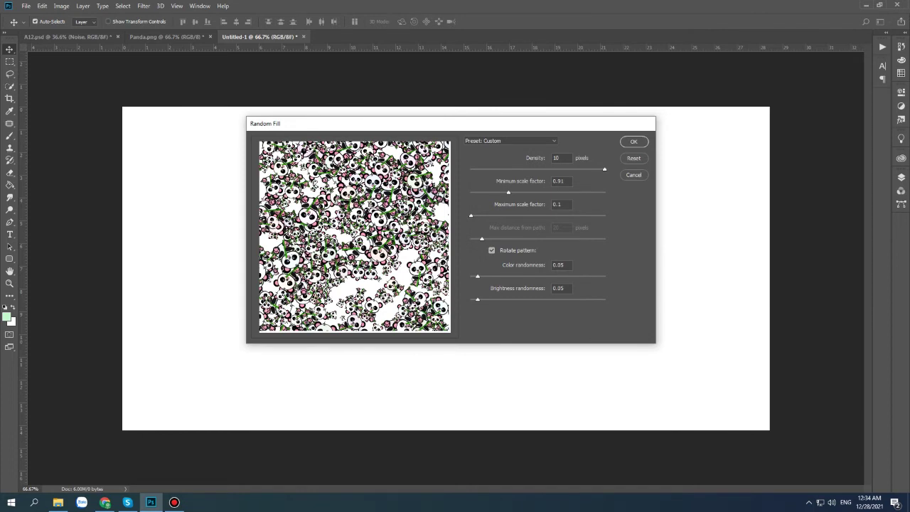
left_click_drag(470, 214, 497, 214)
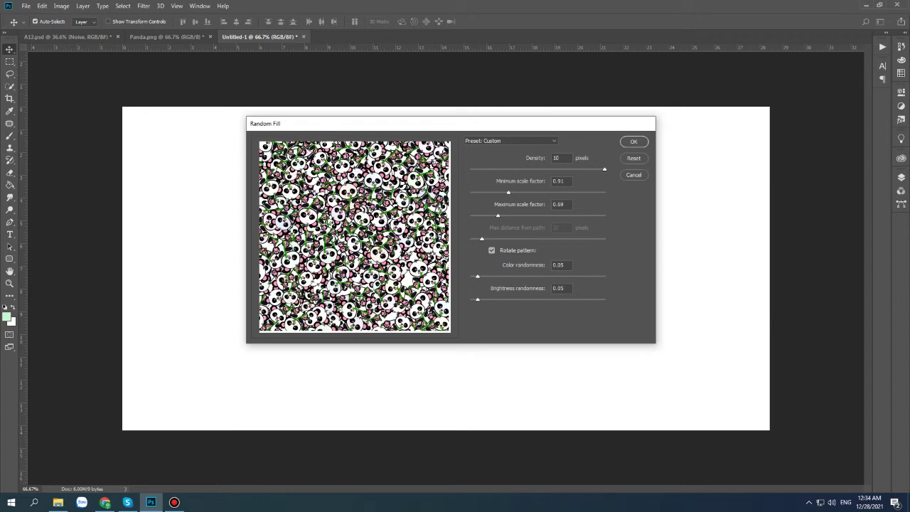
Step: Set both Random Fill scale factors to 1, with Rotate pattern toggled off and back on
key("Tab")
type("1")
key("Tab")
type("1")
type(".04")
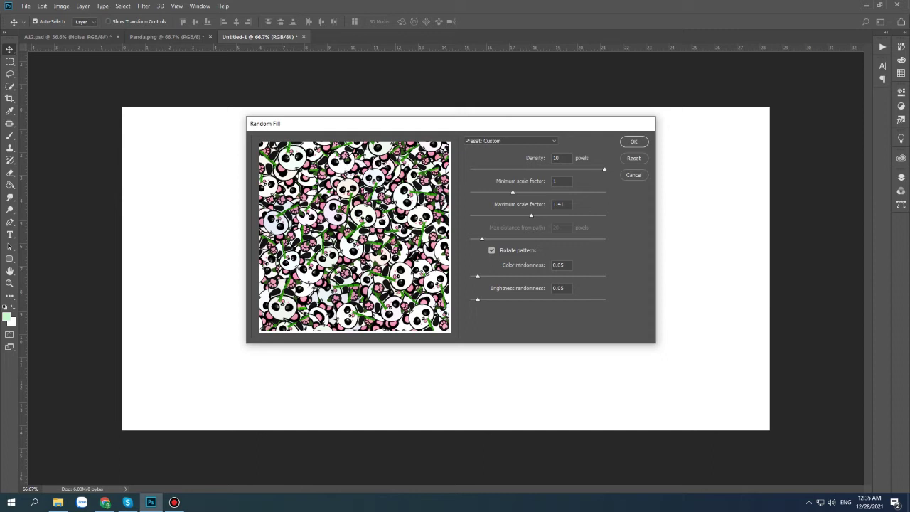
key("Tab")
type("0")
key("BackSpace")
type("1")
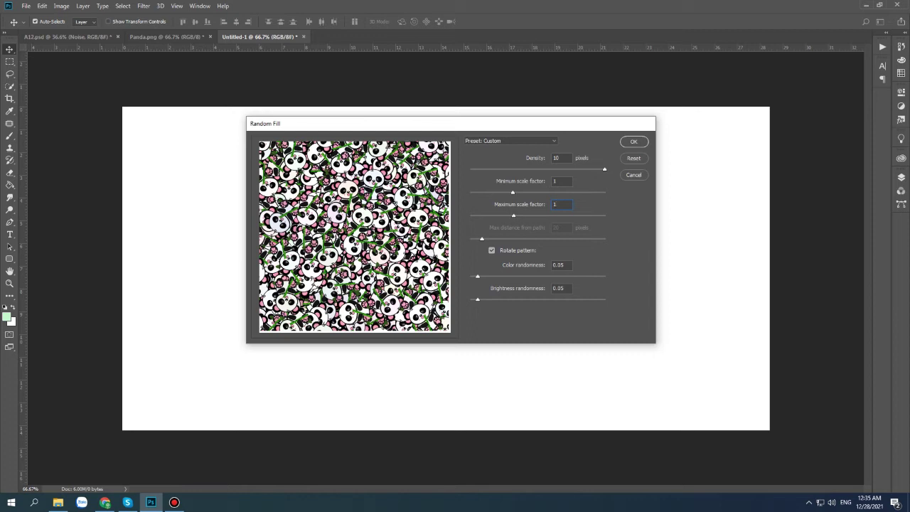
key("Tab")
key("space")
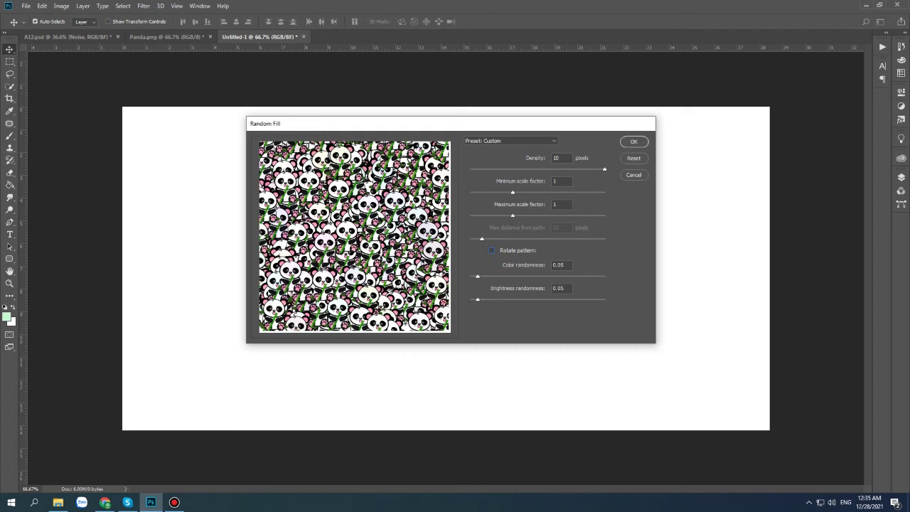
left_click(491, 250)
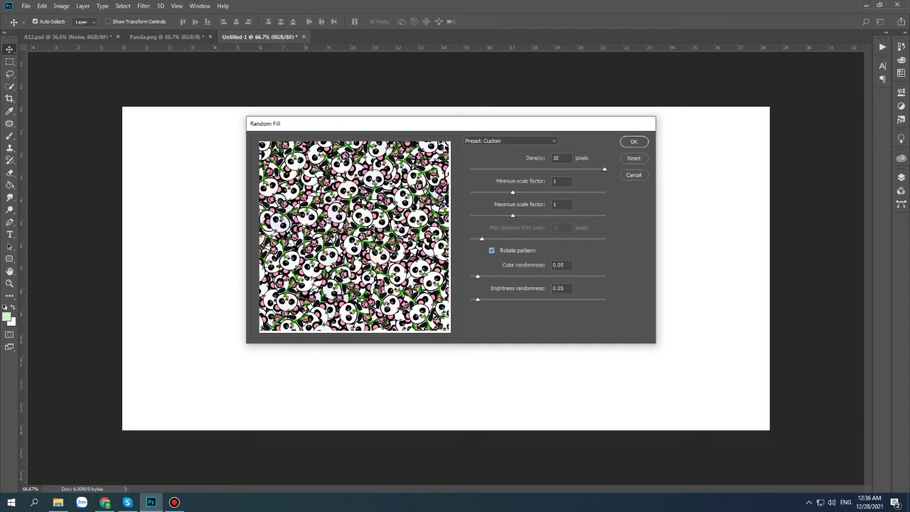
Step: Apply the Random Fill to the canvas and zoom in to inspect the rotated pandas
key("Return")
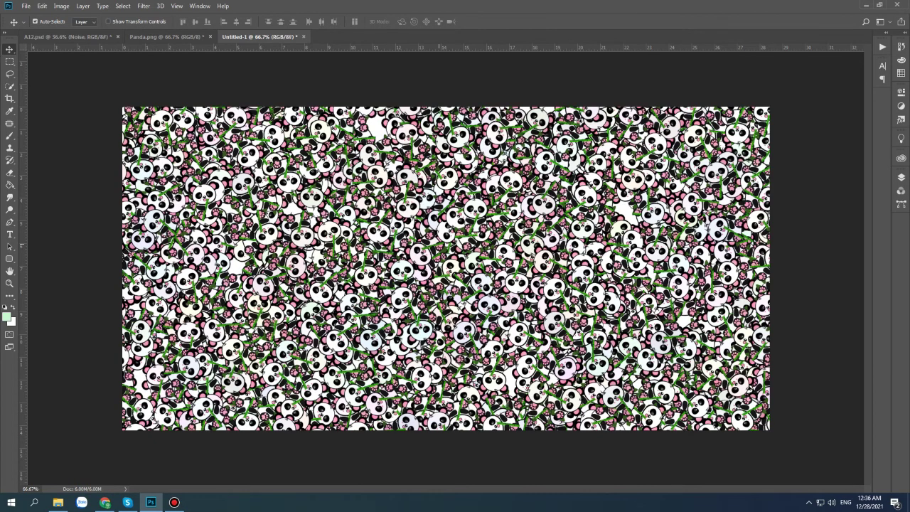
key("ctrl+plus")
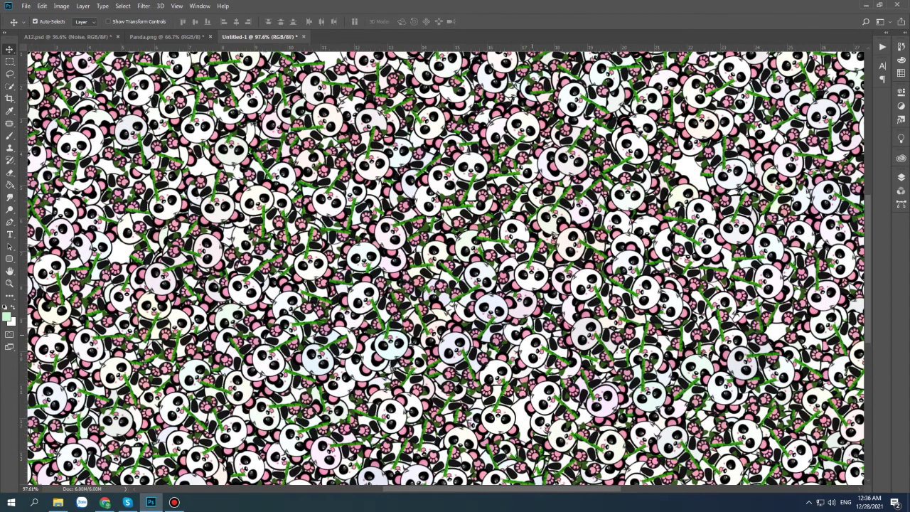
scroll(446, 270, "down", 3)
scroll(446, 270, "down", 1)
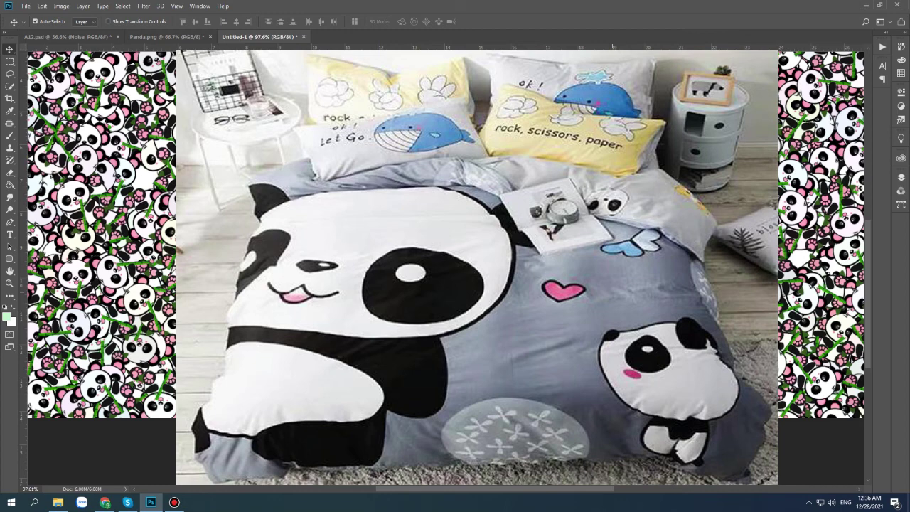
Step: Switch to the A12.psd box mockup and fit both boxes in the window
key("ctrl+Tab")
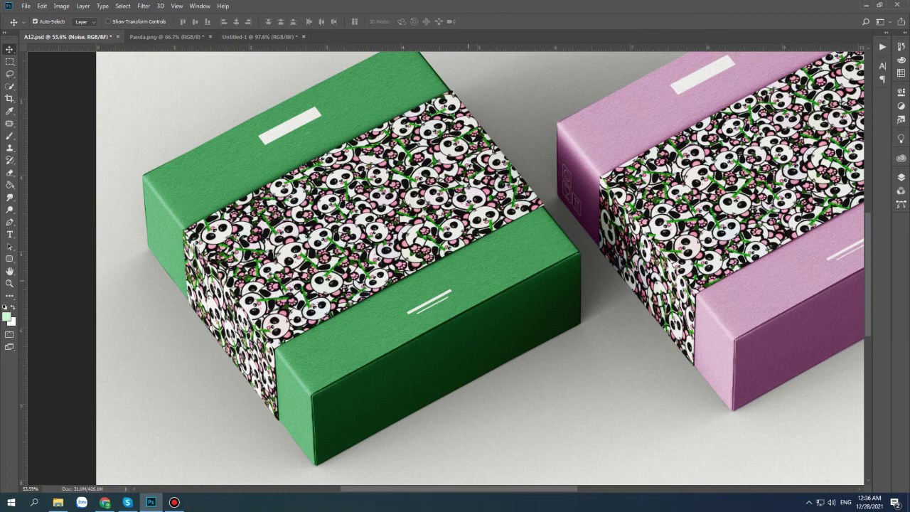
key("ctrl+0")
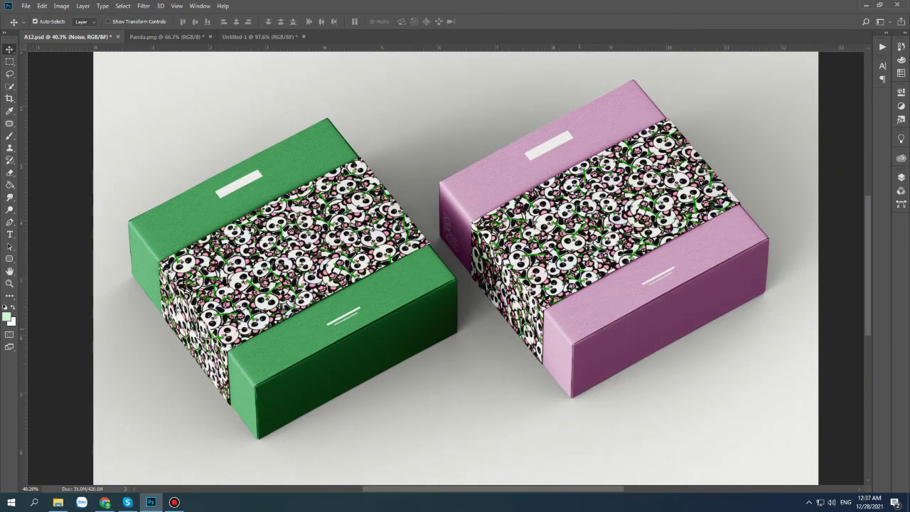